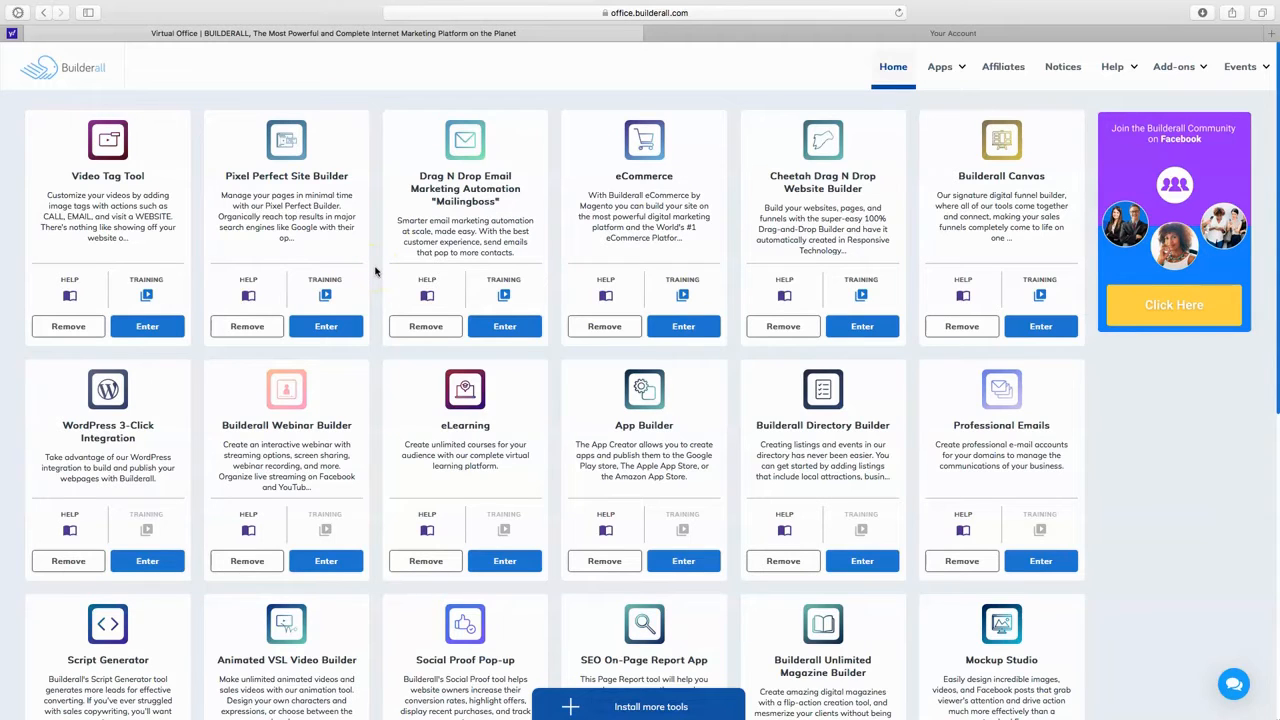
# Enter the Mailingboss email marketing tool from the Builderall office and open the overview of subscriber lists.
pyautogui.click(382, 268)
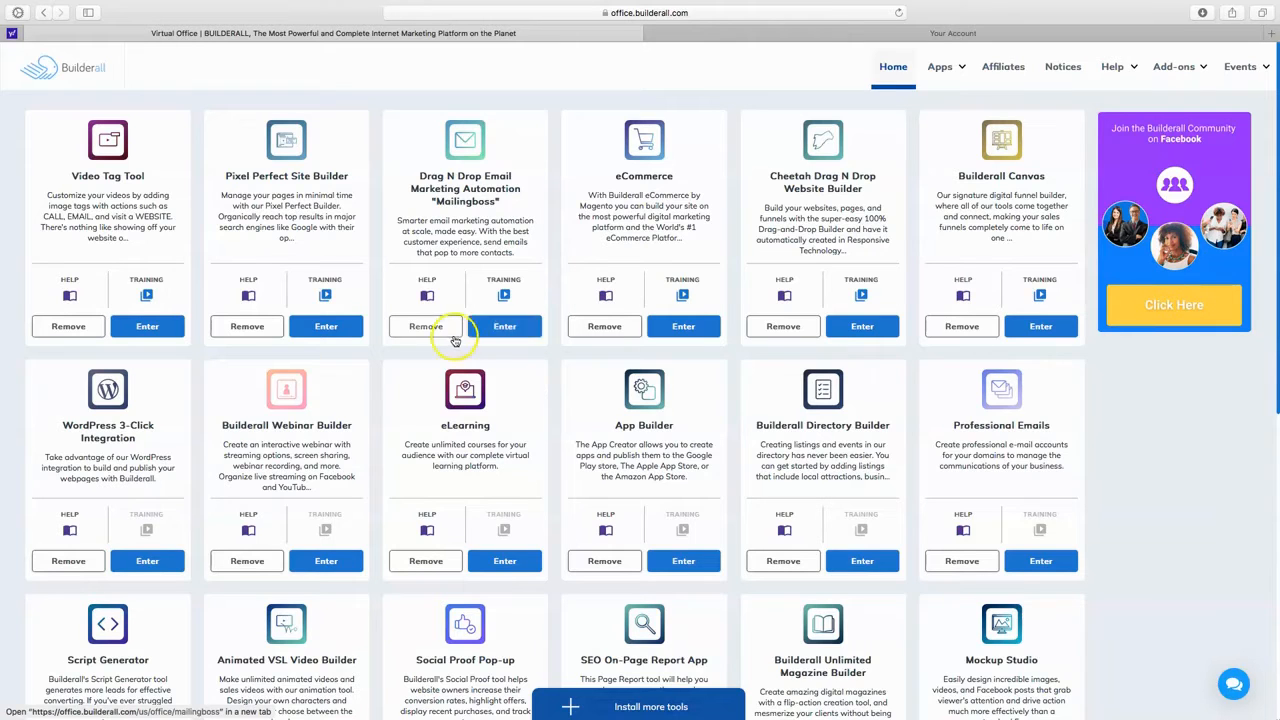
pyautogui.click(505, 327)
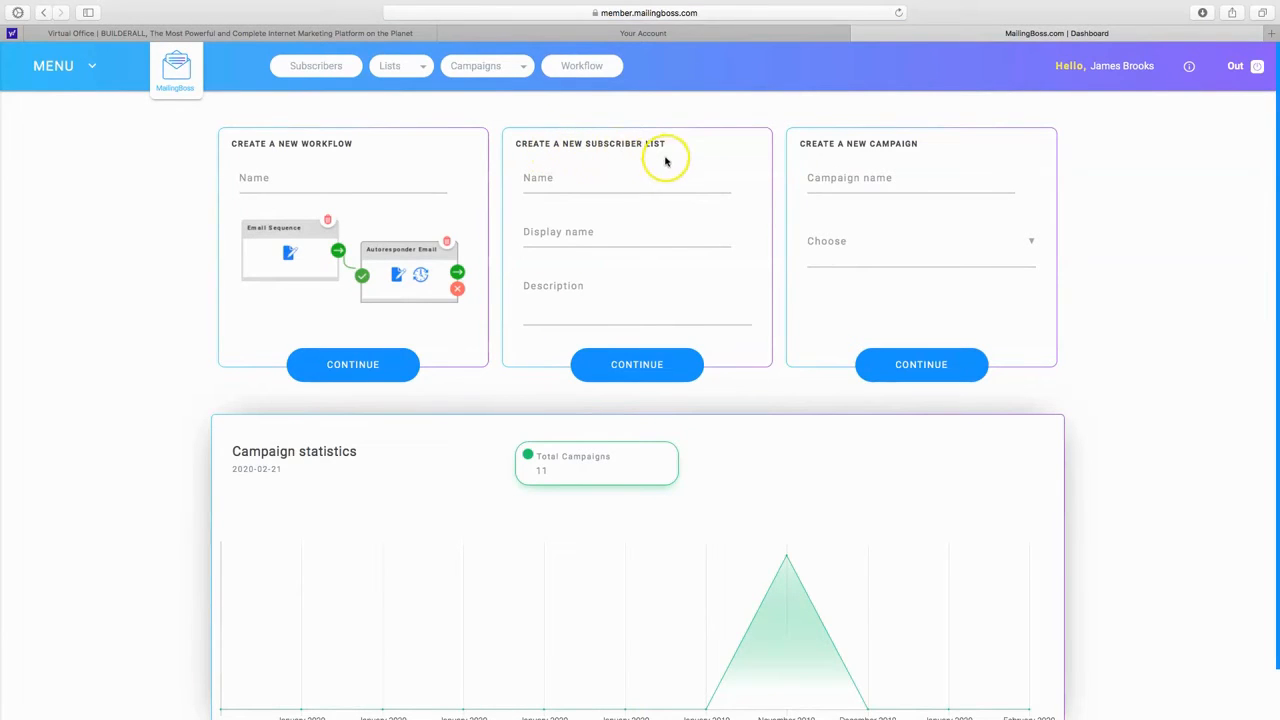
pyautogui.click(426, 72)
pyautogui.click(390, 83)
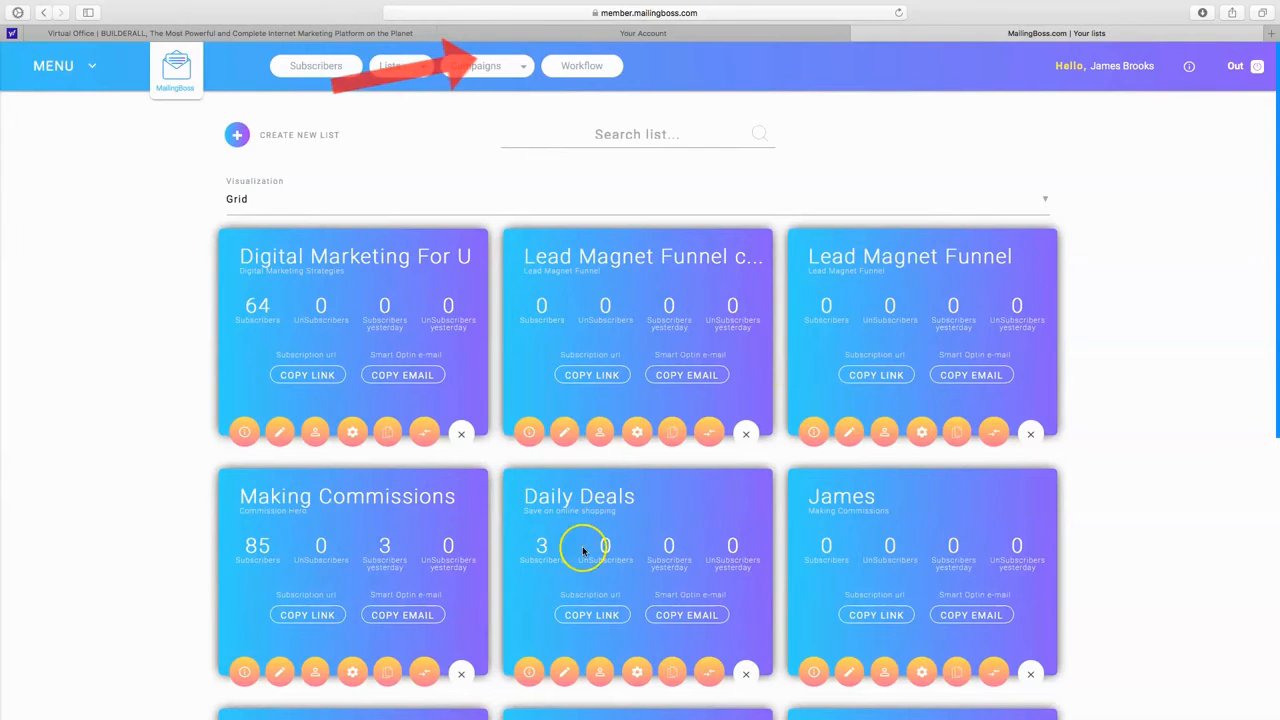
# Start a new subscriber list and name it Digital Marketing Test.
pyautogui.scroll(-1, 492, 411)
pyautogui.scroll(-5, 492, 411)
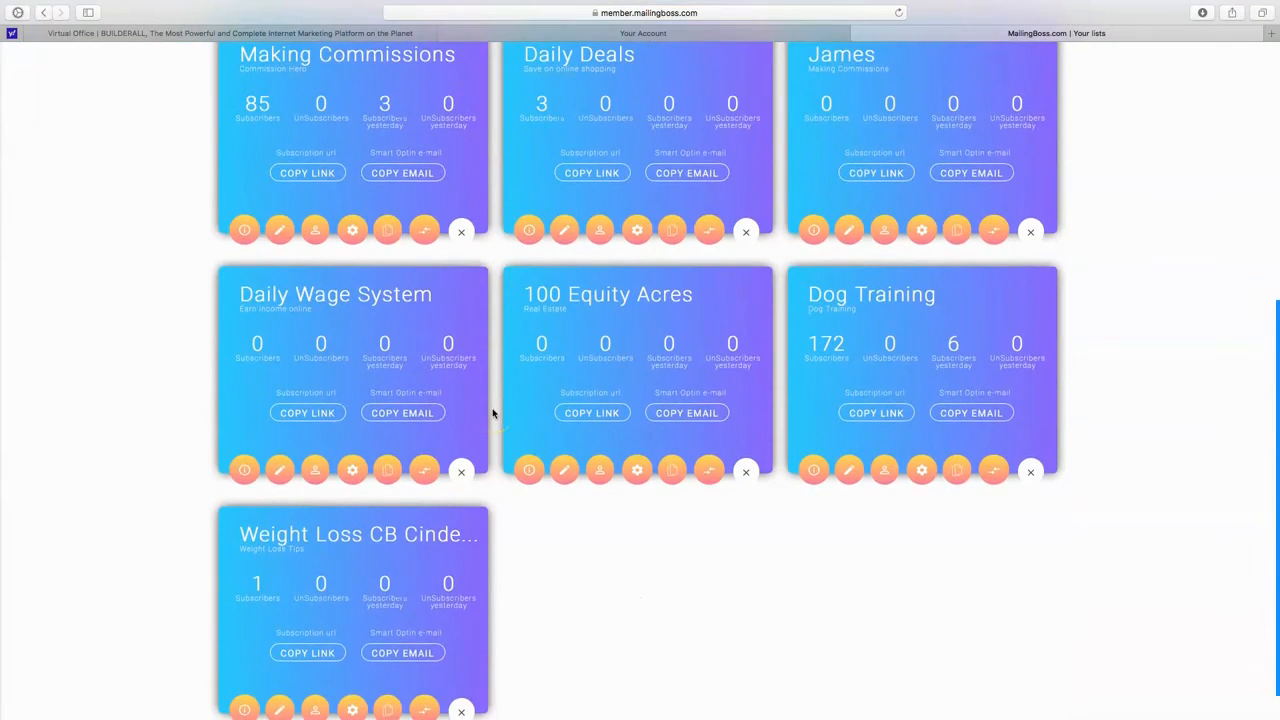
pyautogui.scroll(5, 492, 411)
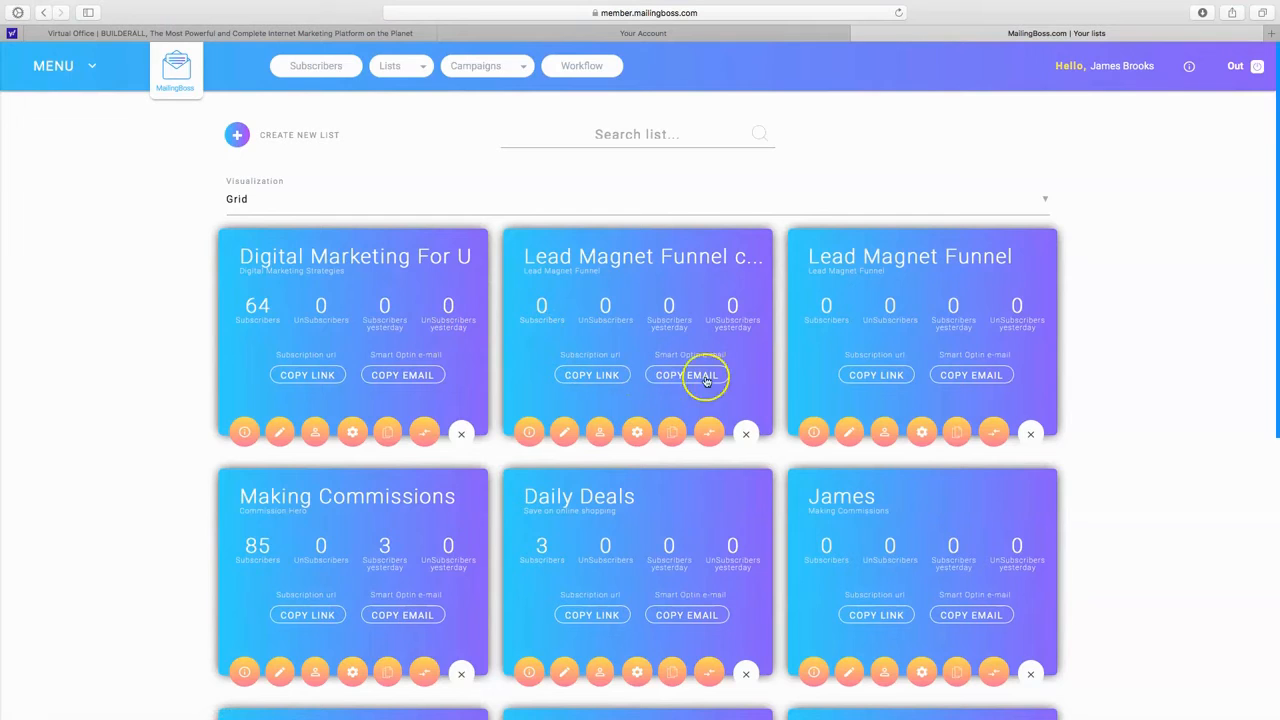
pyautogui.click(305, 137)
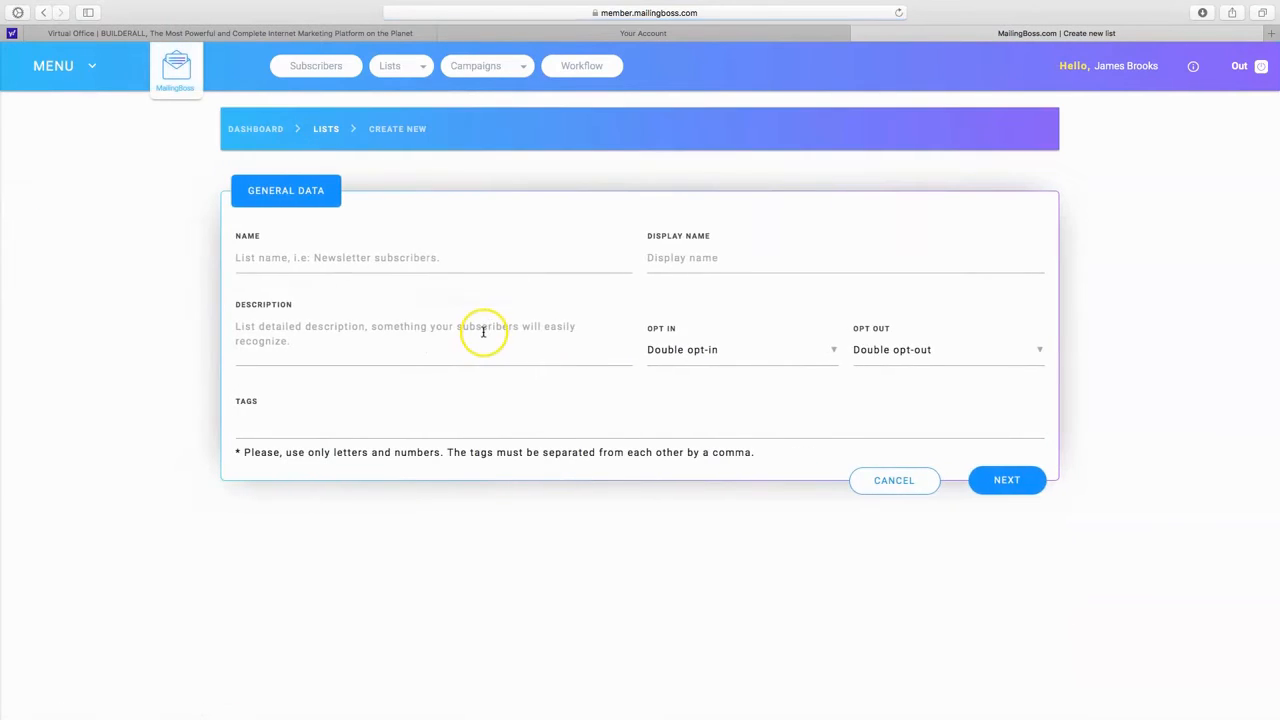
pyautogui.click(306, 261)
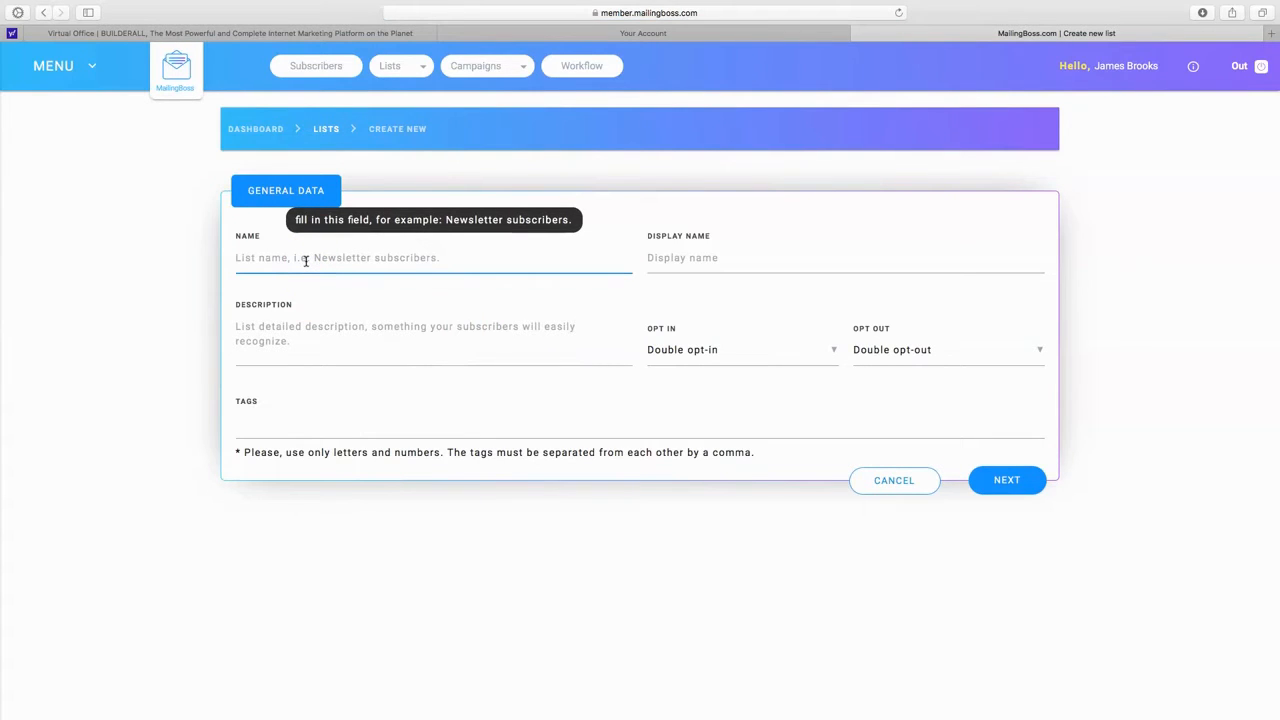
pyautogui.write('D')
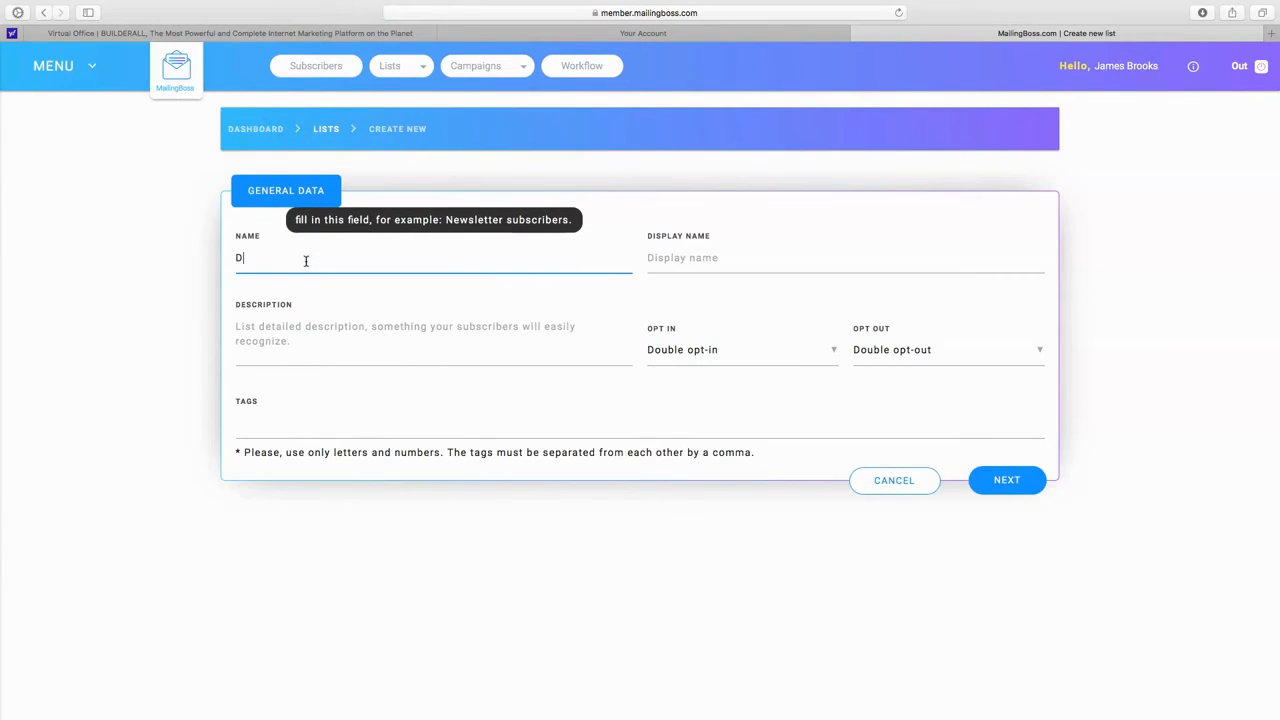
pyautogui.write('igi')
# Copy the list name into the description so that it reads Digital Marketing Test.
pyautogui.moveTo(366, 260); pyautogui.dragTo(234, 258)
pyautogui.rightClick(263, 258)
pyautogui.click(316, 306)
pyautogui.click(285, 328)
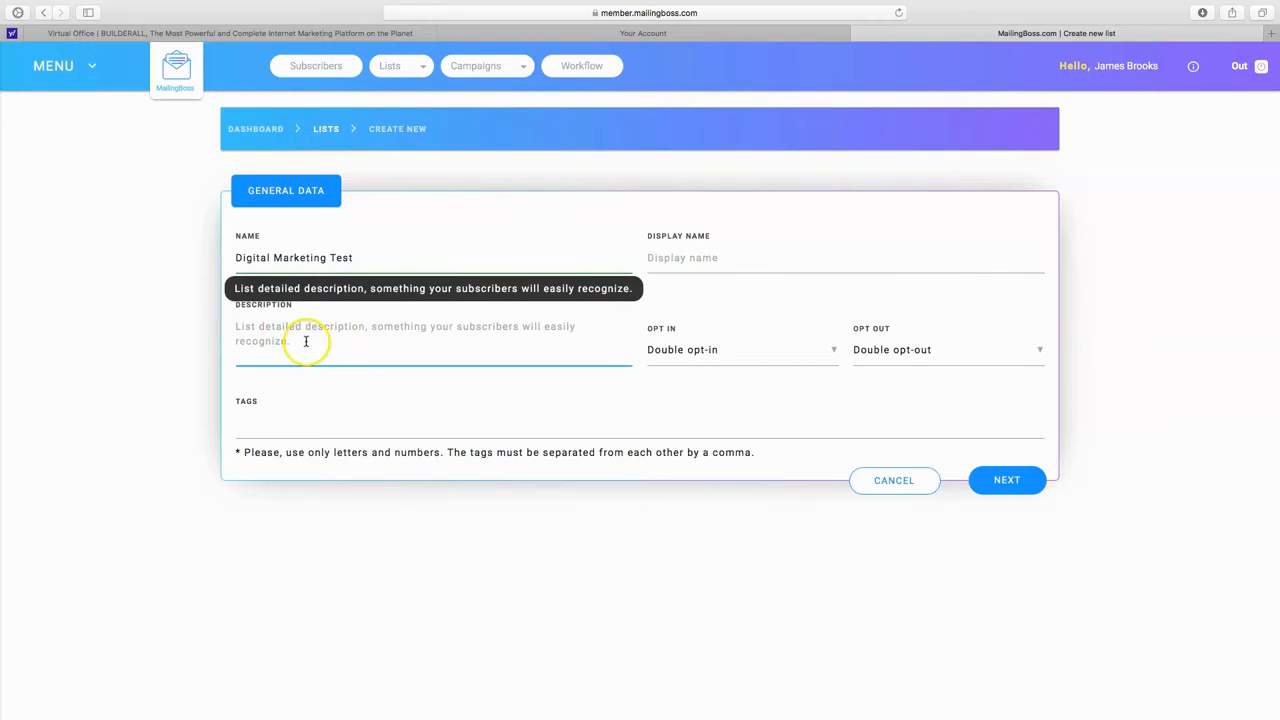
pyautogui.rightClick(306, 343)
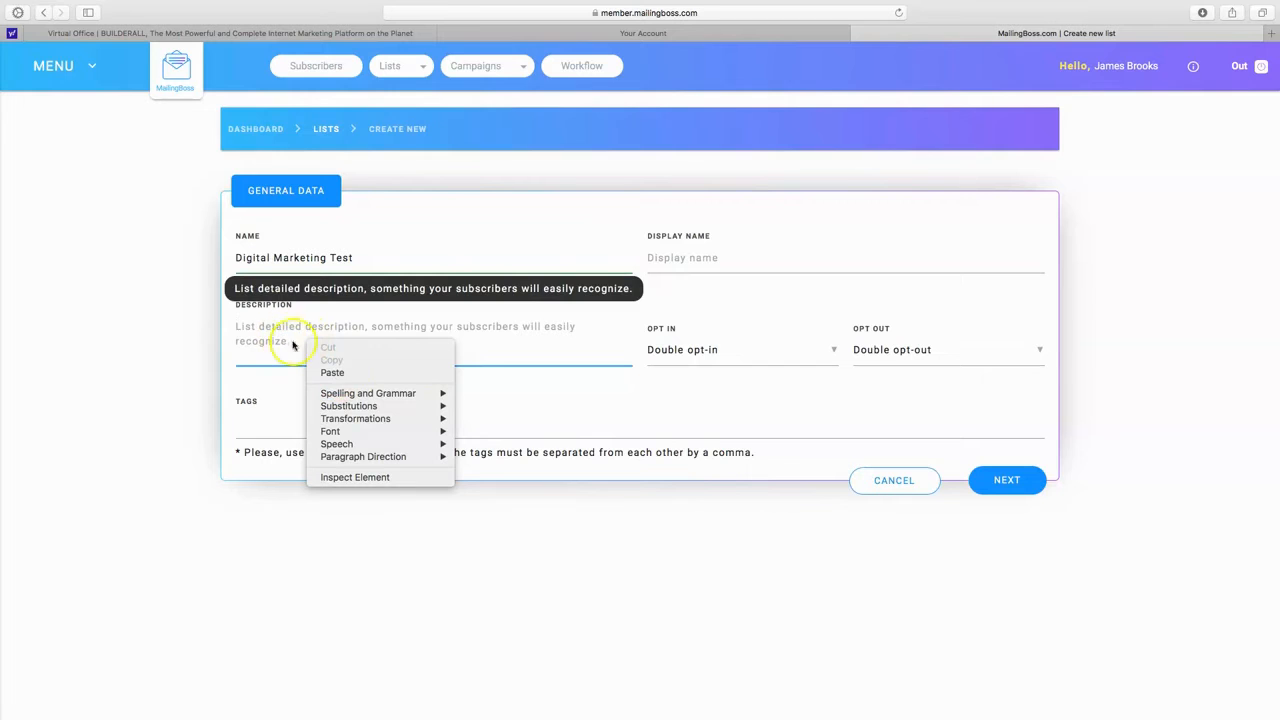
pyautogui.click(345, 372)
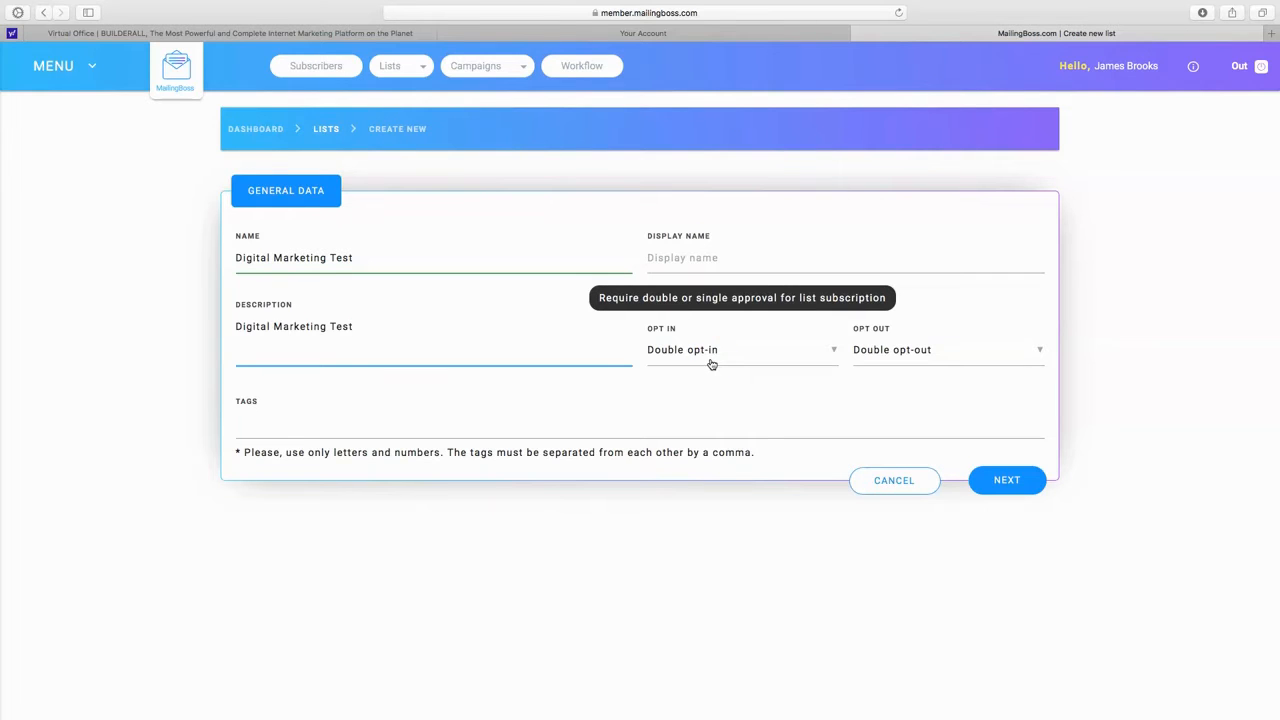
# Keep the list on double opt-in and double opt-out, and submit its general data.
pyautogui.click(711, 364)
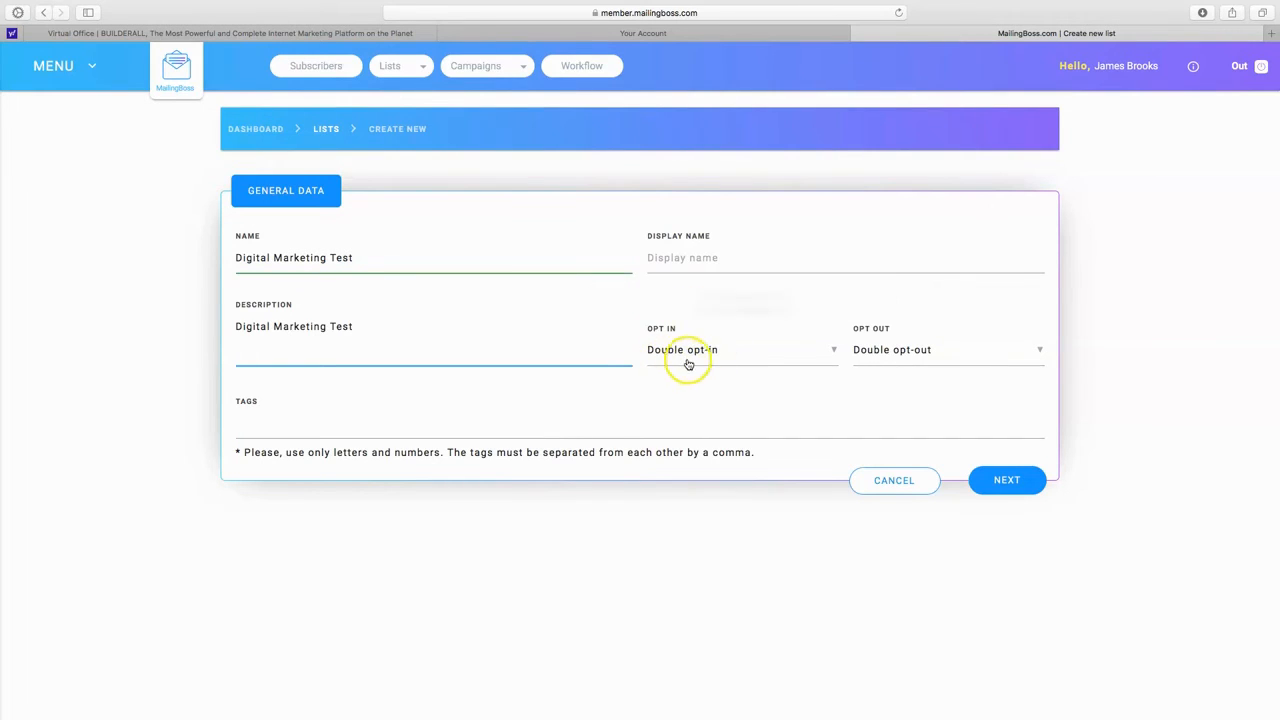
pyautogui.click(708, 365)
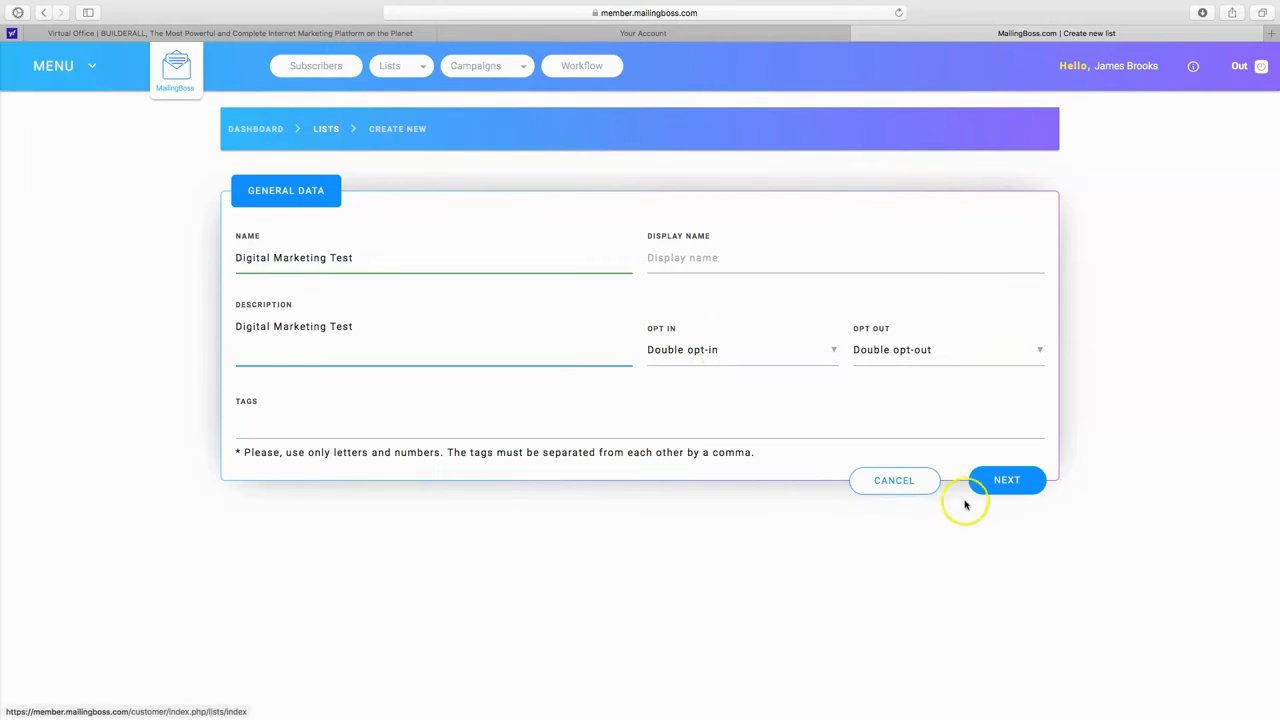
pyautogui.click(1006, 480)
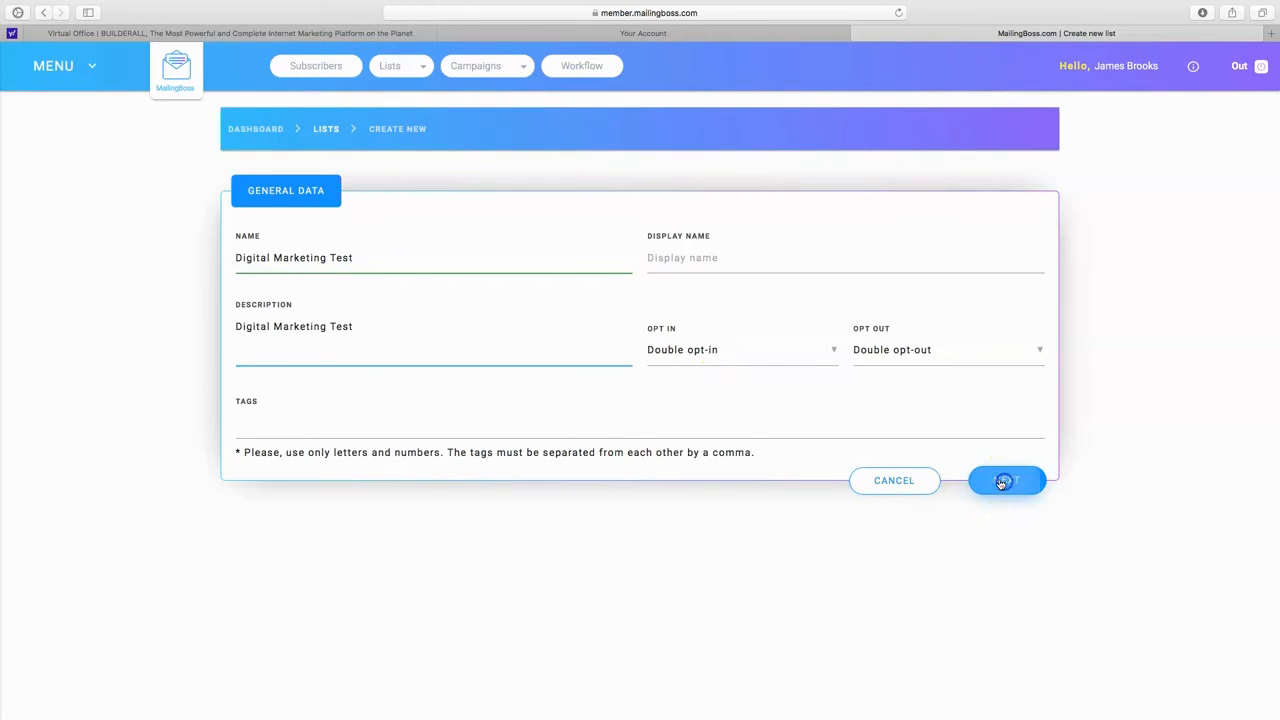
pyautogui.click(1012, 486)
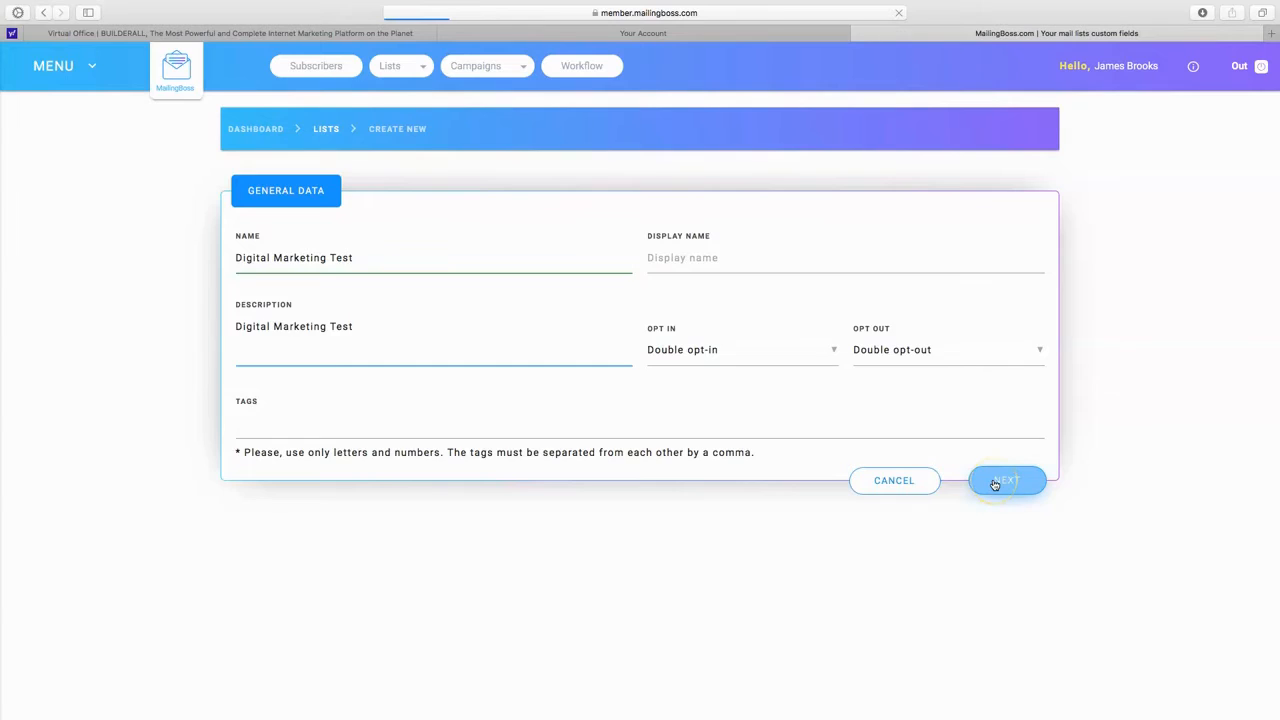
# Review the custom field options for the Digital Marketing Test list and save it with only the email field.
pyautogui.scroll(-1, 874, 474)
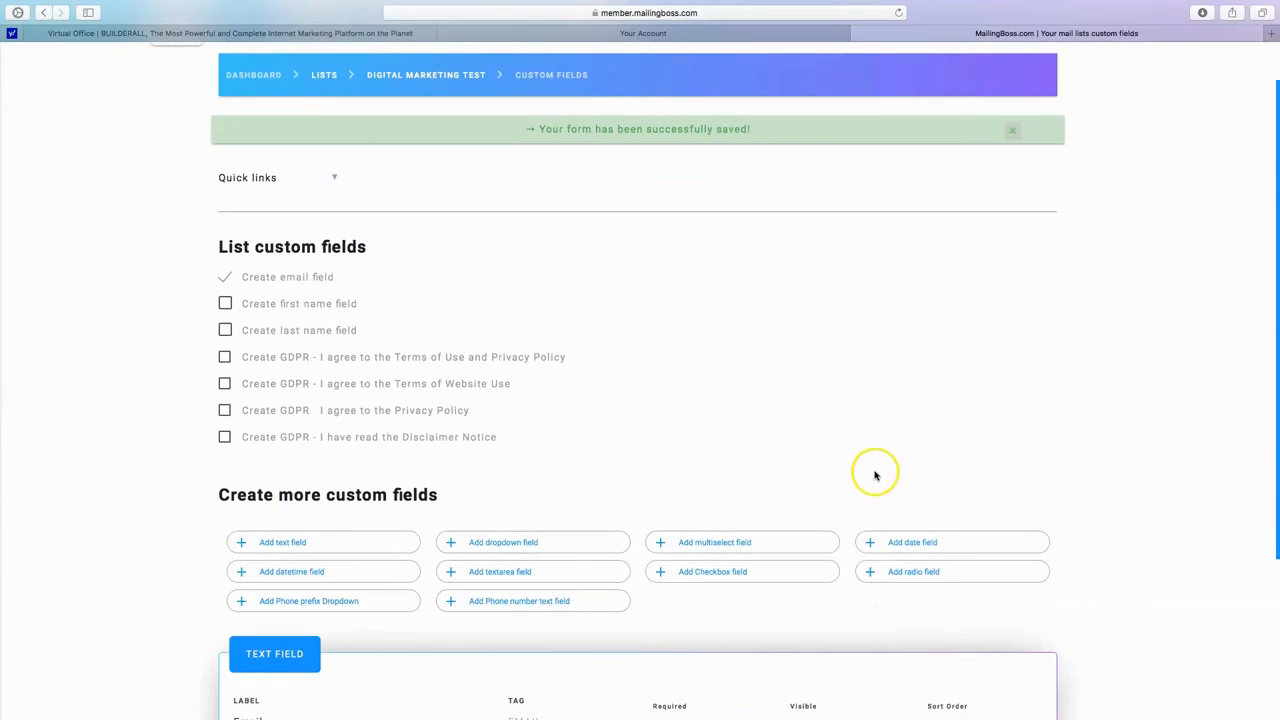
pyautogui.scroll(-1, 864, 478)
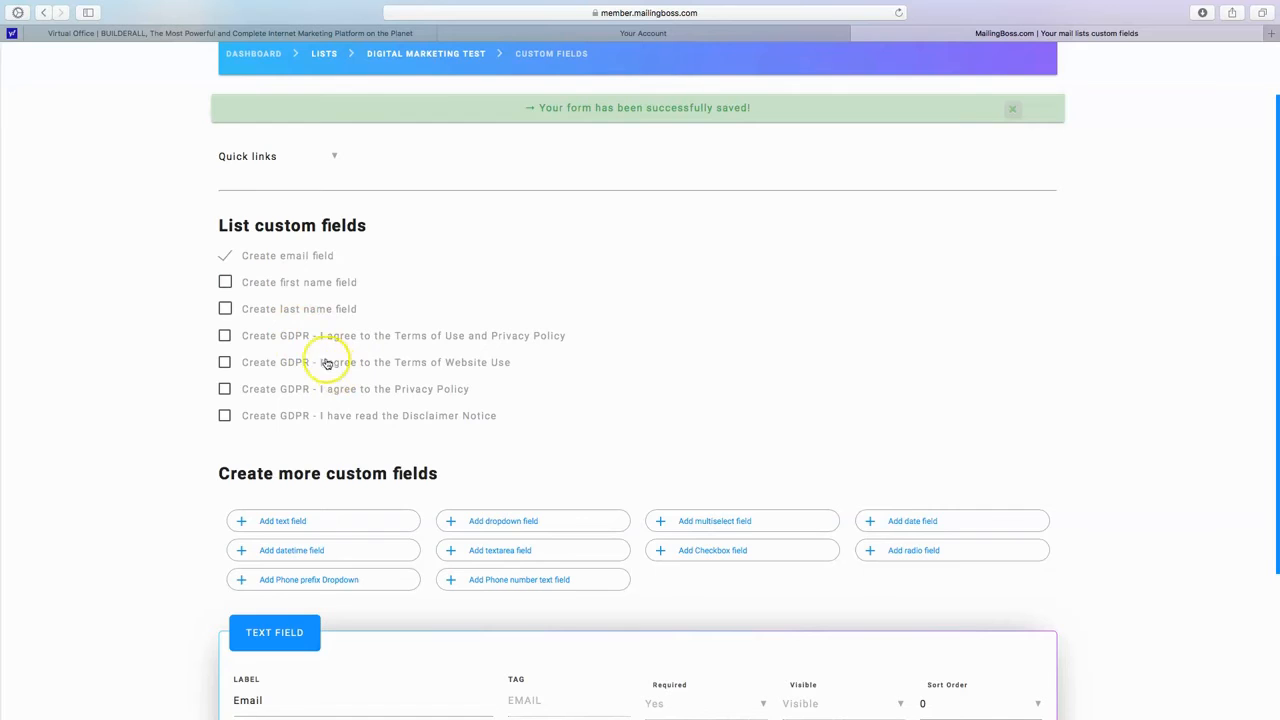
pyautogui.scroll(-4, 348, 477)
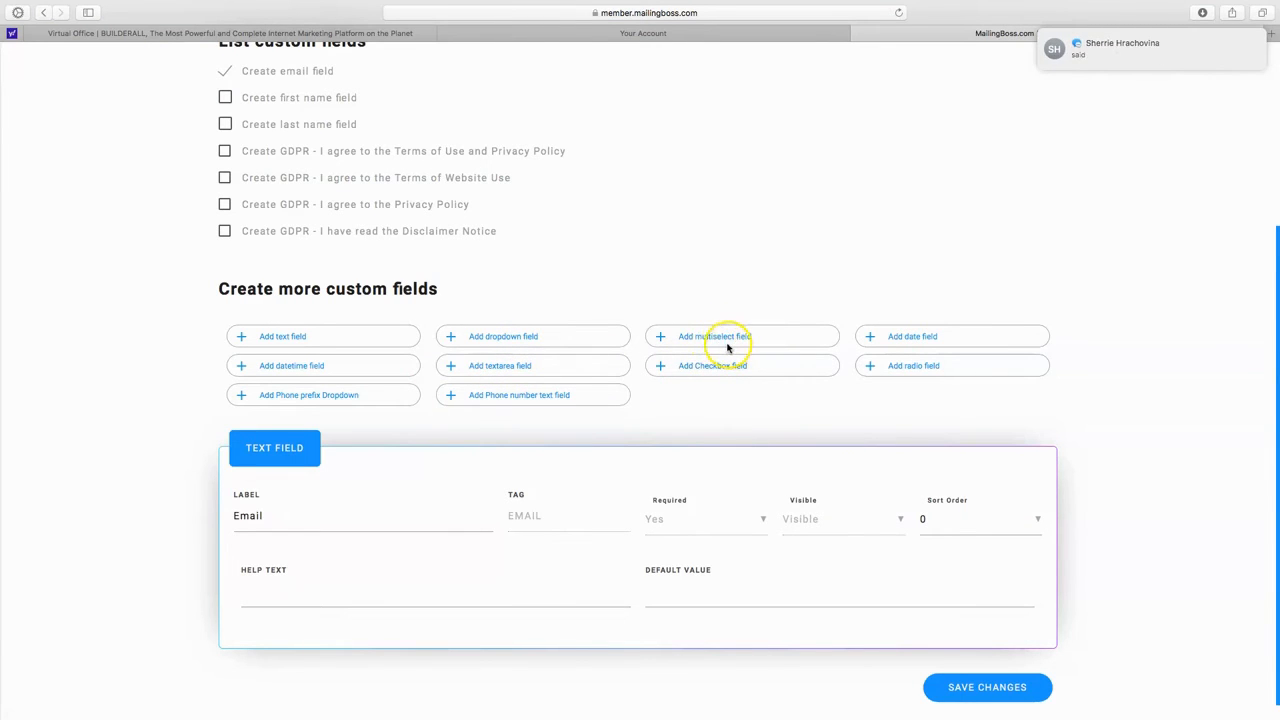
pyautogui.scroll(-1, 586, 503)
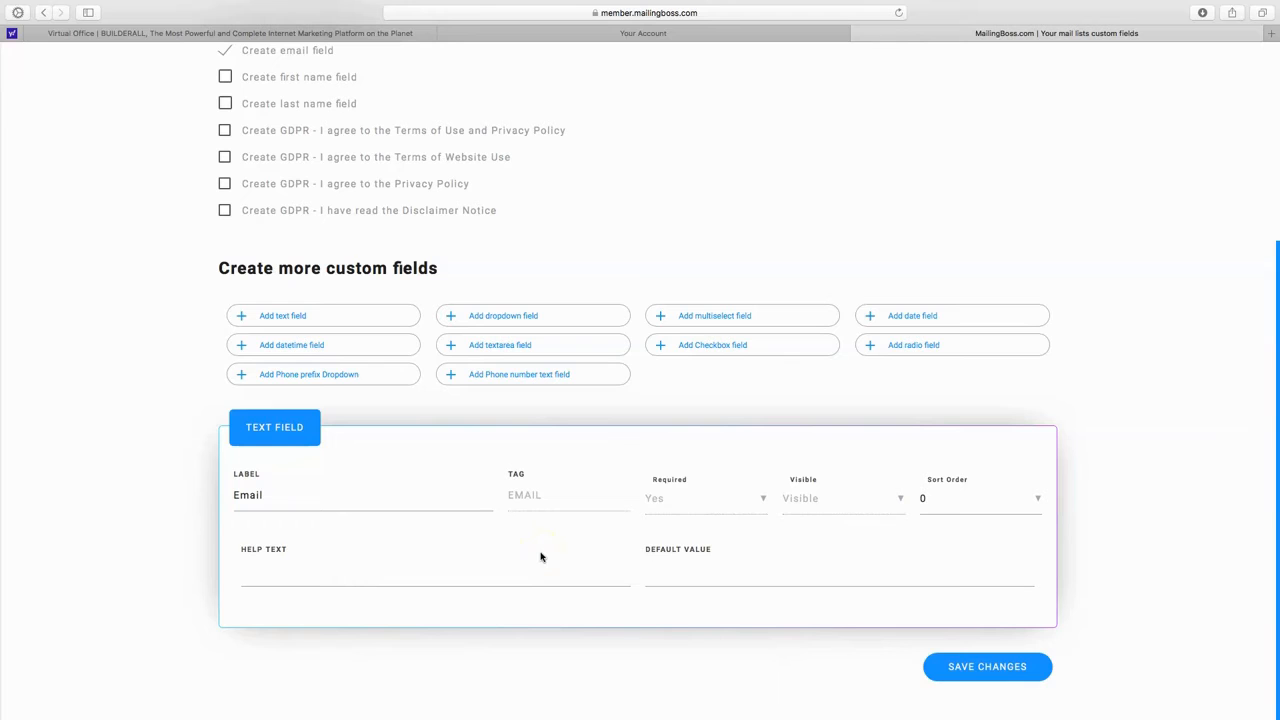
pyautogui.click(980, 673)
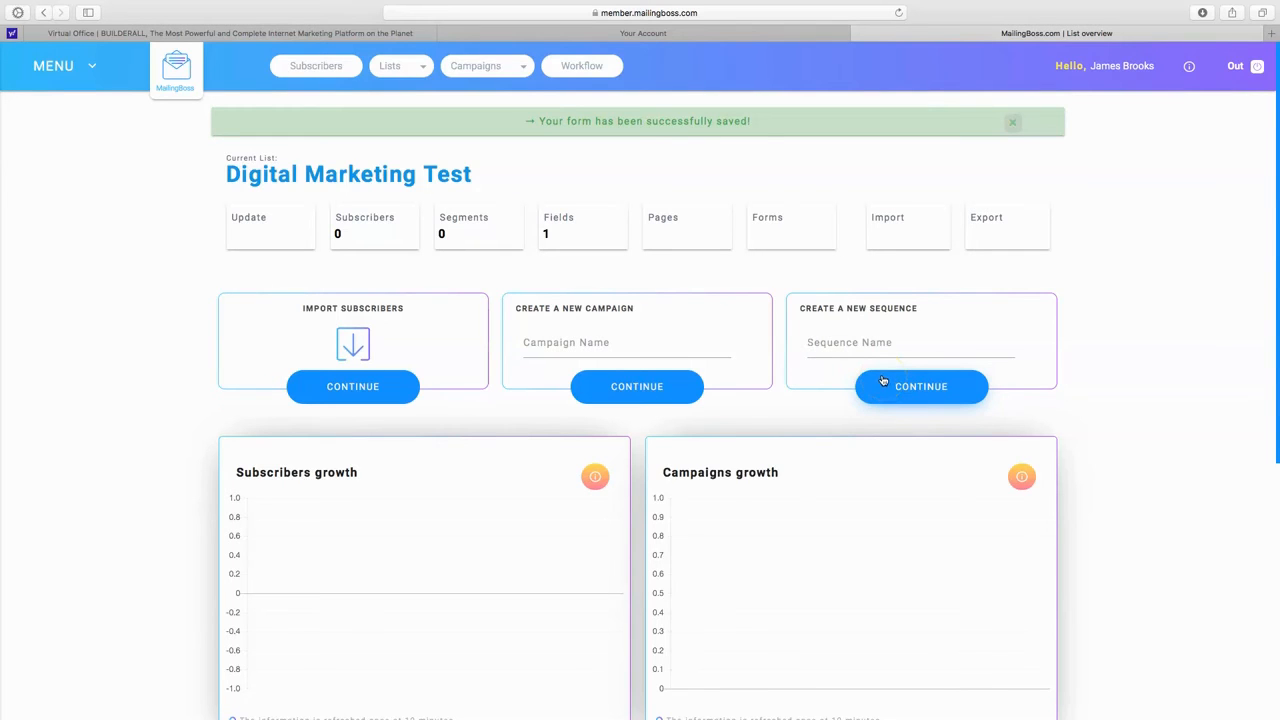
# Examine the subscriber, campaign, delivery and unsubscriber charts in the new list's overview.
pyautogui.scroll(-5, 745, 420)
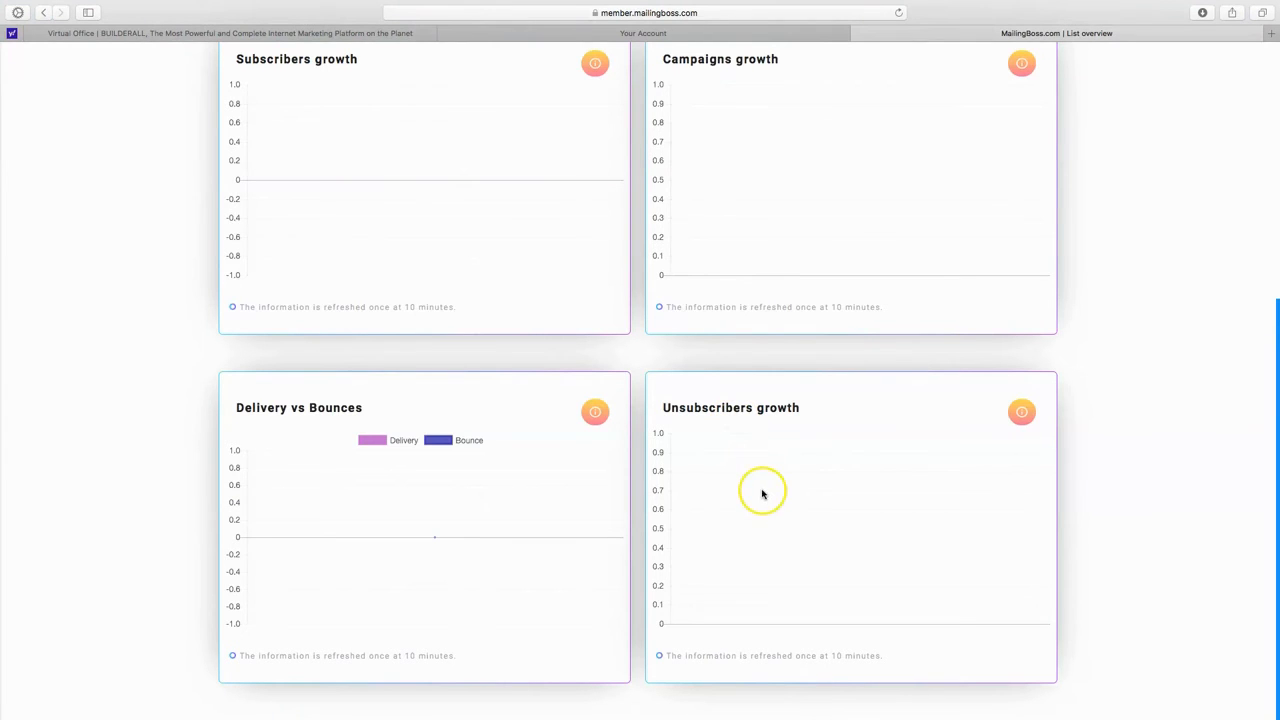
pyautogui.scroll(4, 576, 473)
pyautogui.scroll(-2, 576, 473)
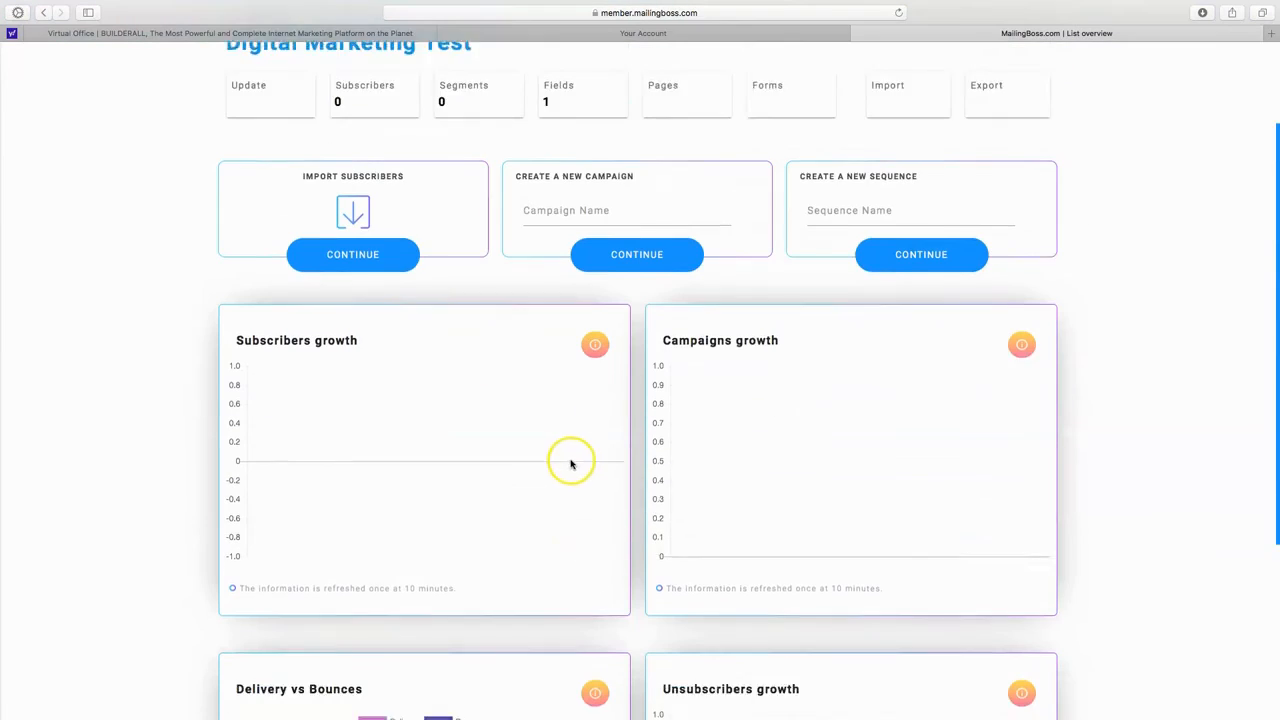
pyautogui.scroll(-3, 495, 468)
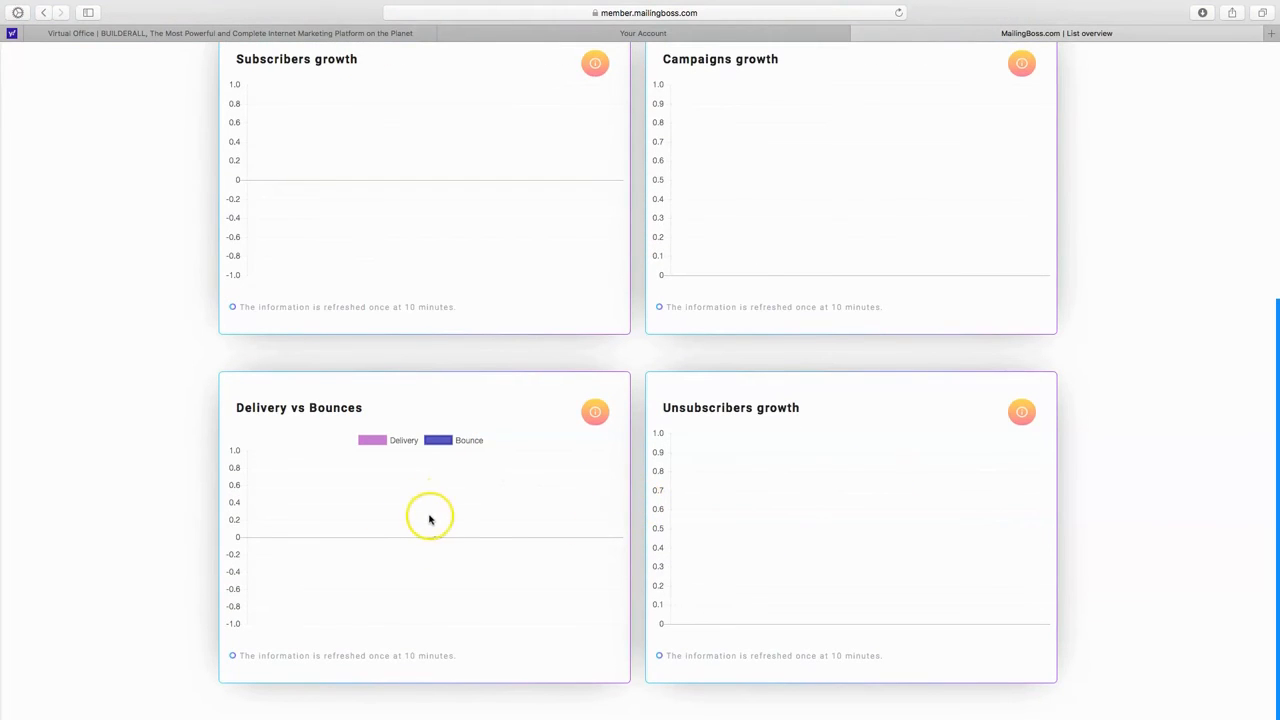
pyautogui.scroll(6, 822, 595)
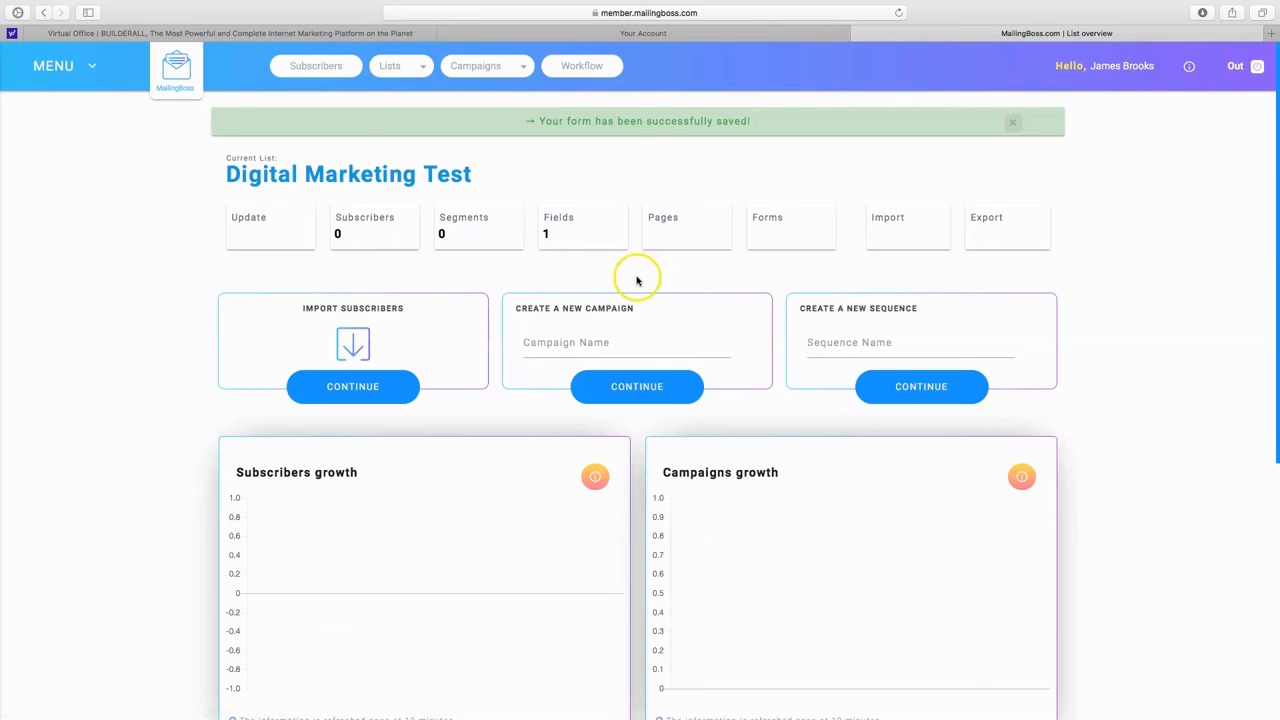
# Return to the overview of all subscriber lists and look through the list cards, including the new one.
pyautogui.click(409, 65)
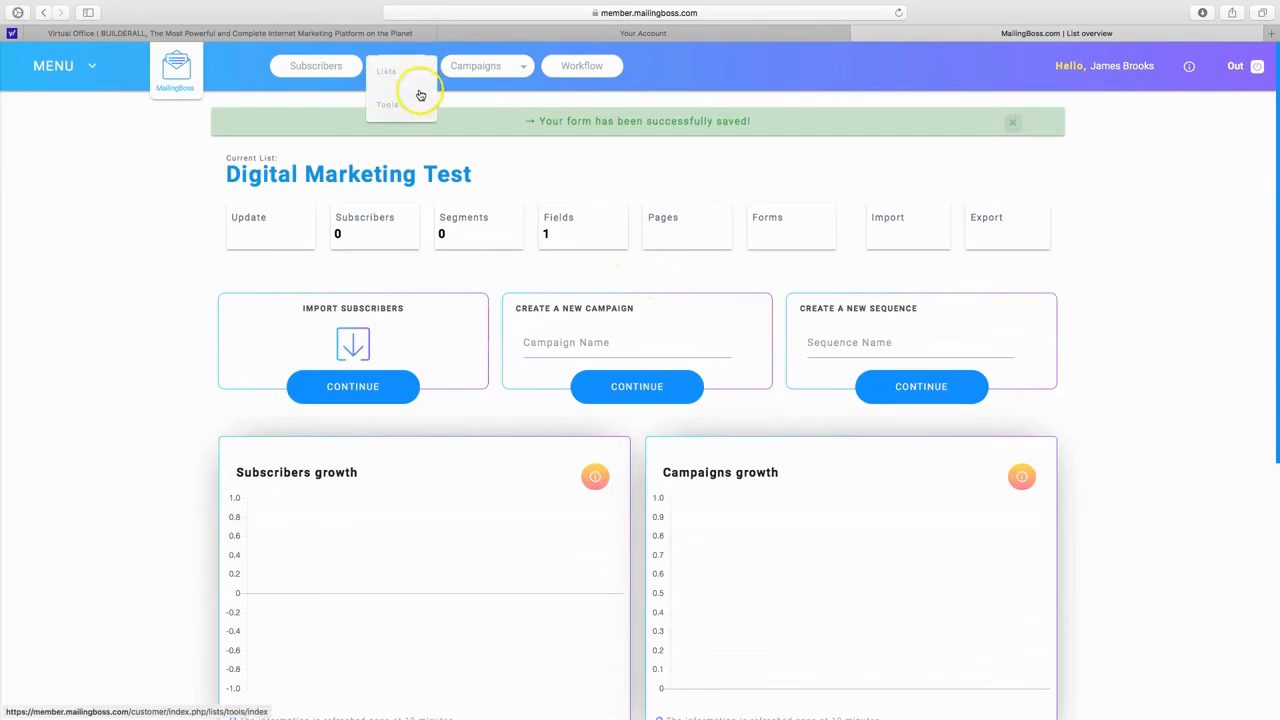
pyautogui.click(410, 78)
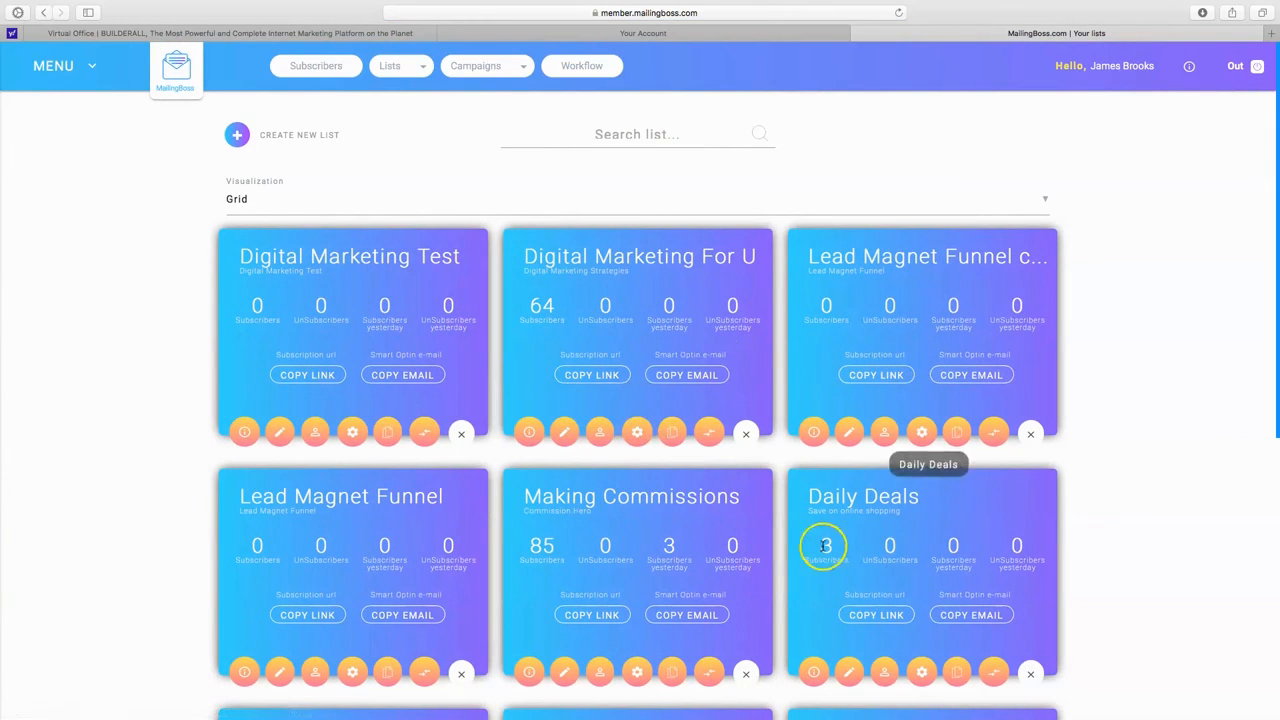
pyautogui.scroll(-5, 400, 506)
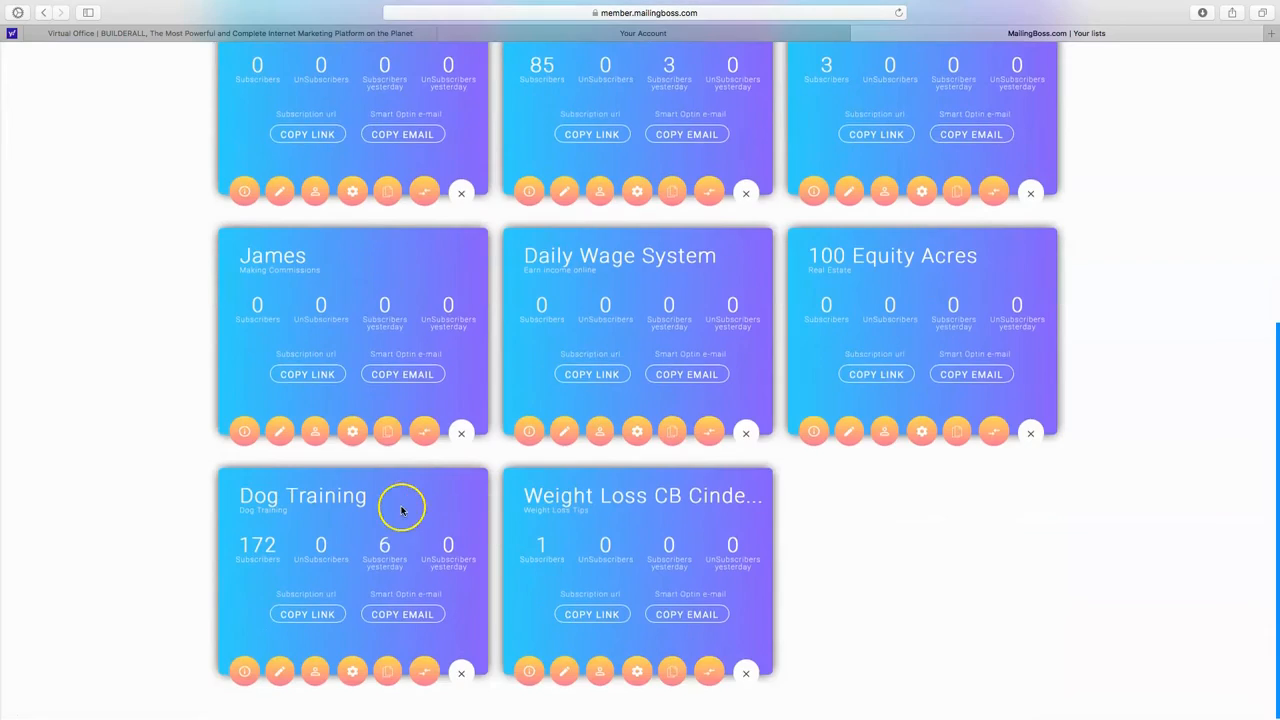
pyautogui.scroll(5, 474, 491)
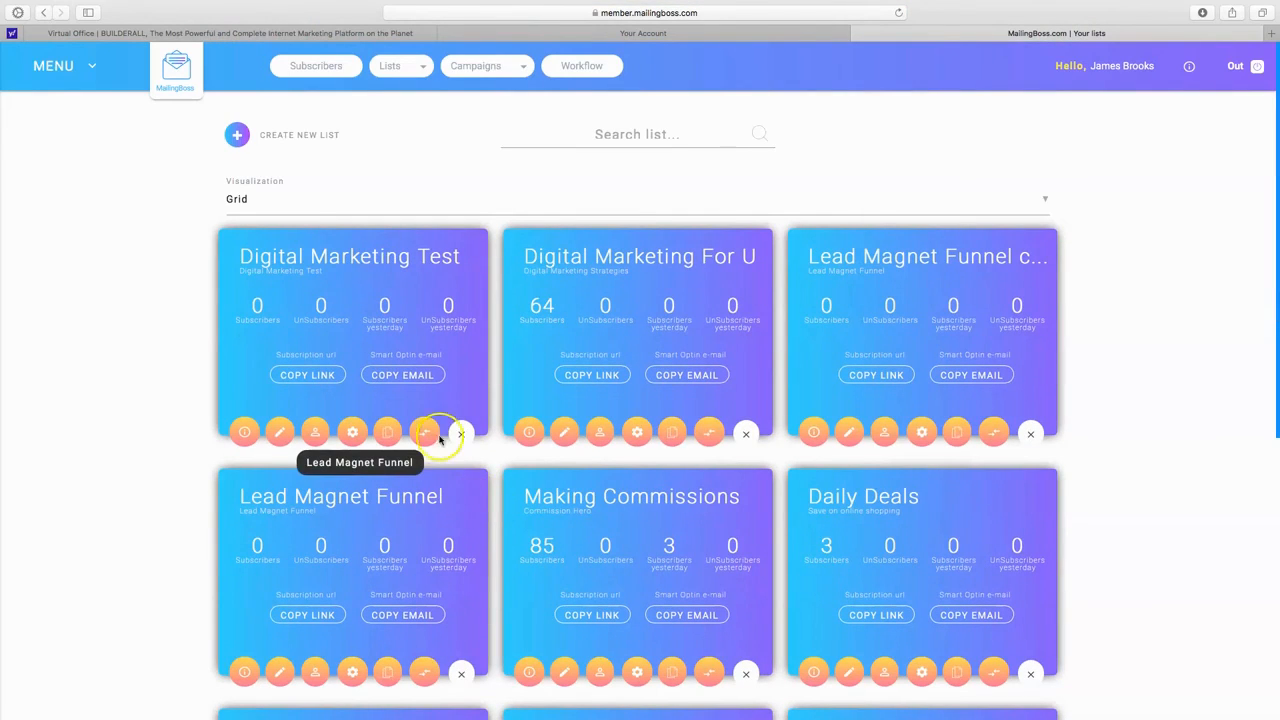
pyautogui.scroll(-5, 439, 438)
pyautogui.scroll(-5, 440, 438)
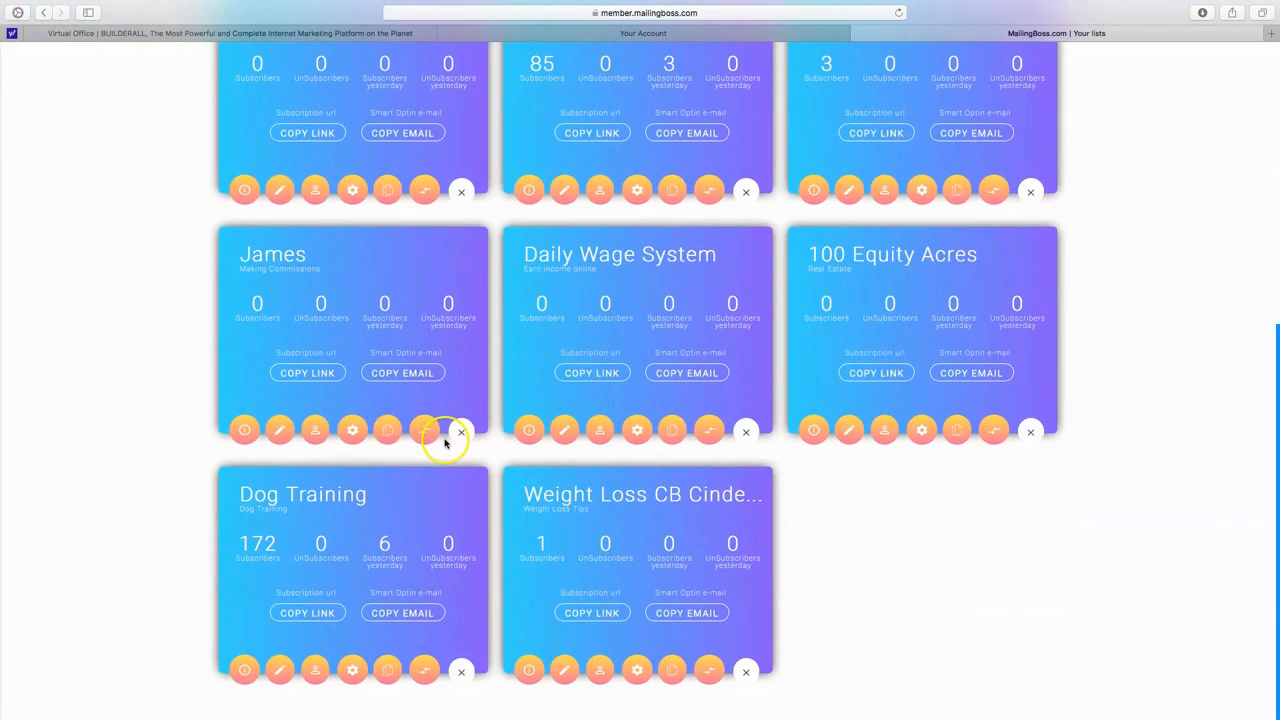
pyautogui.scroll(7, 445, 443)
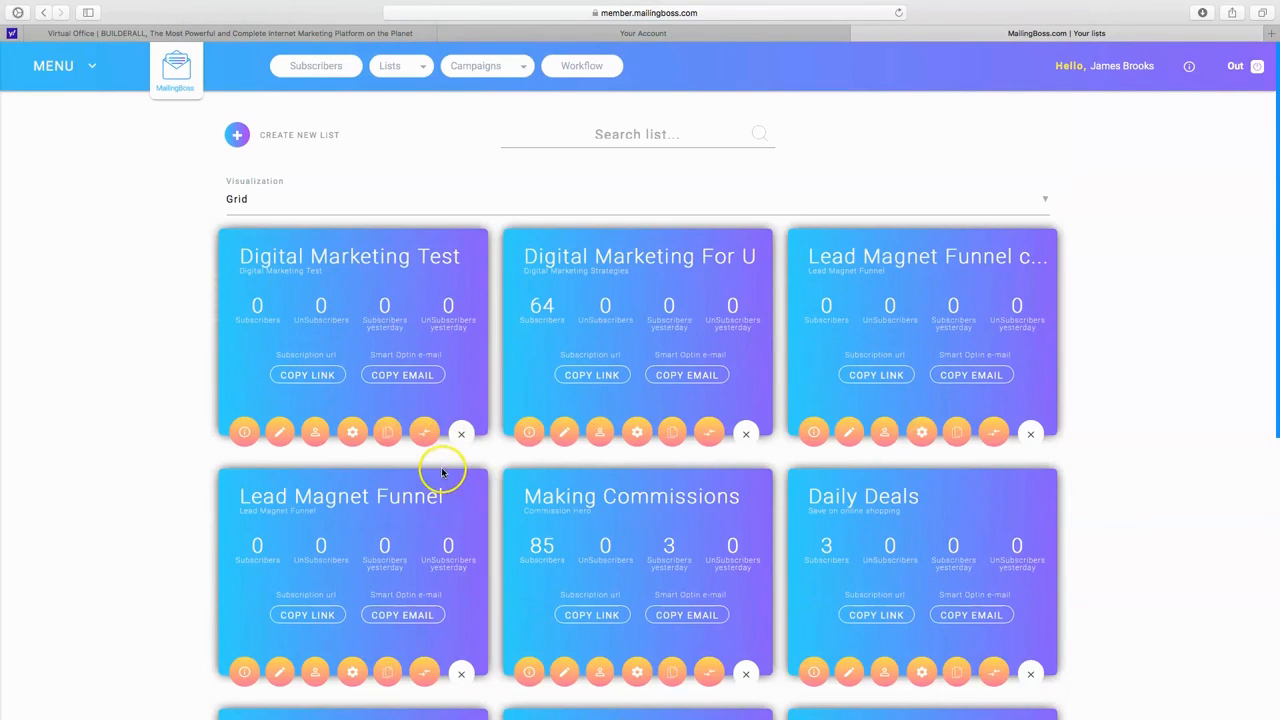